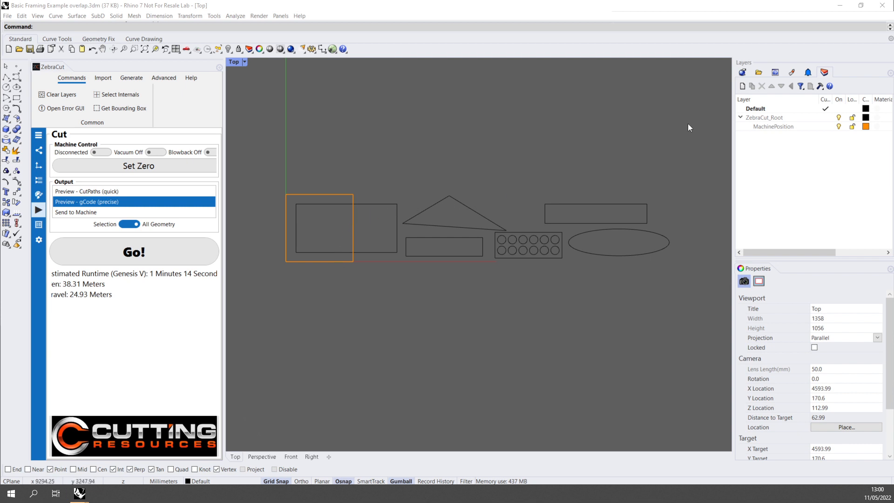
# Step: Generate the precise gCode preview for all geometry with its frame divisions
pyautogui.click(839, 126)
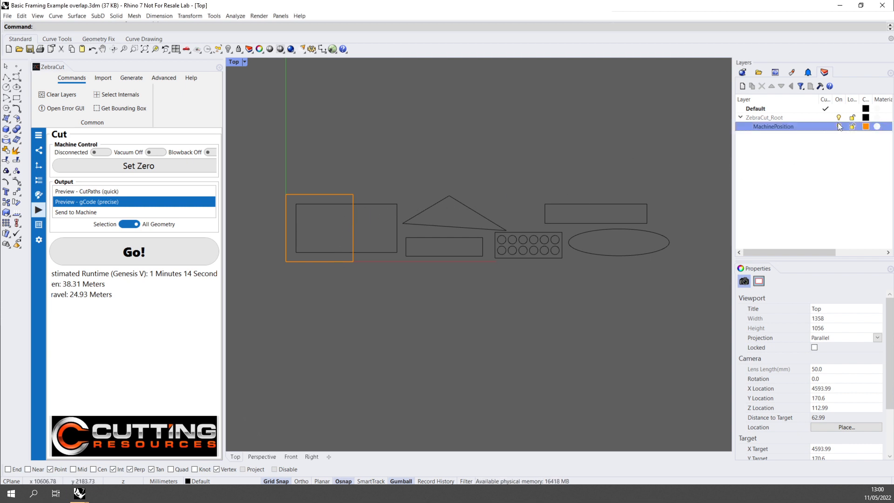
pyautogui.click(839, 126)
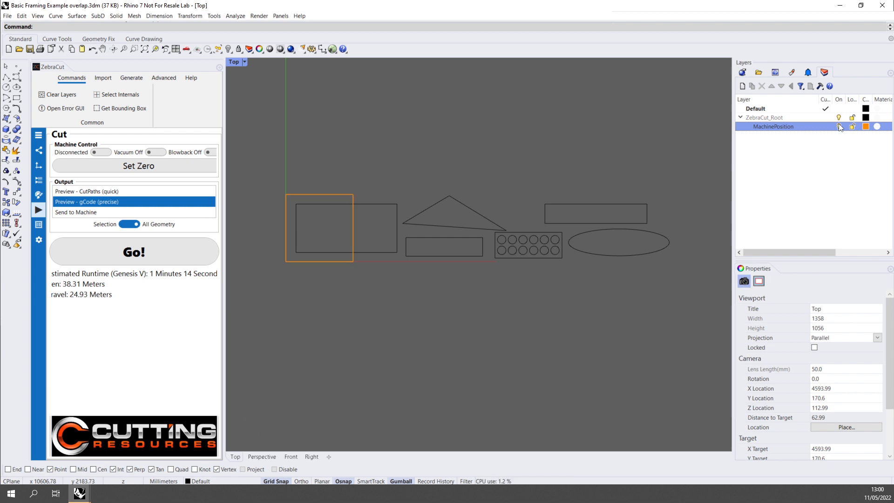
pyautogui.click(111, 260)
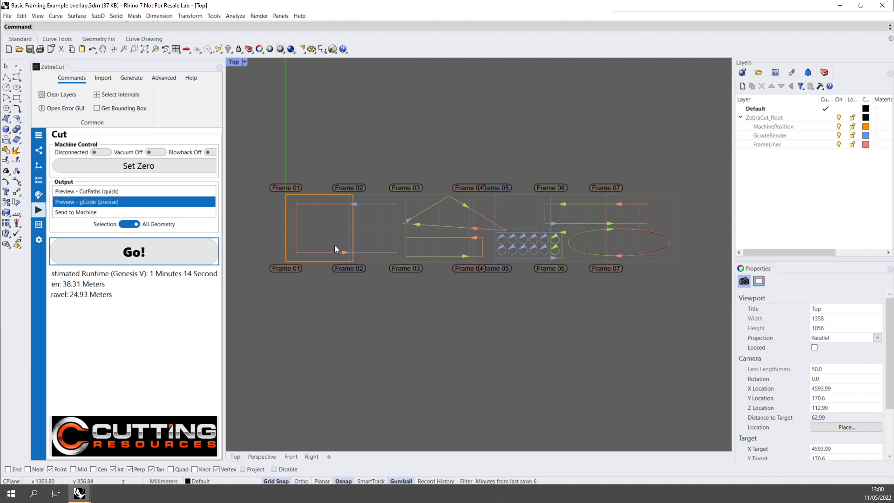
pyautogui.scroll(2, 290, 232)
pyautogui.scroll(2, 290, 231)
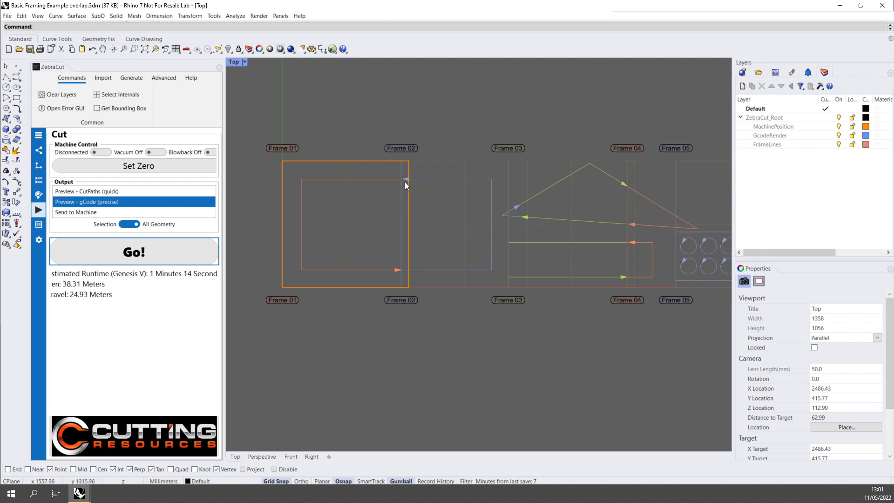
pyautogui.scroll(3, 404, 179)
pyautogui.scroll(-2, 401, 171)
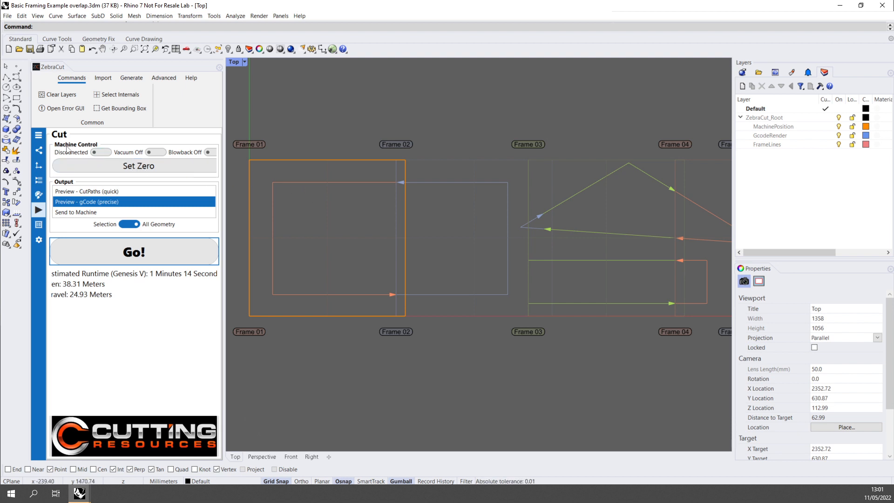
# Step: Open the Framing Config section of the job configuration
pyautogui.click(39, 136)
pyautogui.click(64, 185)
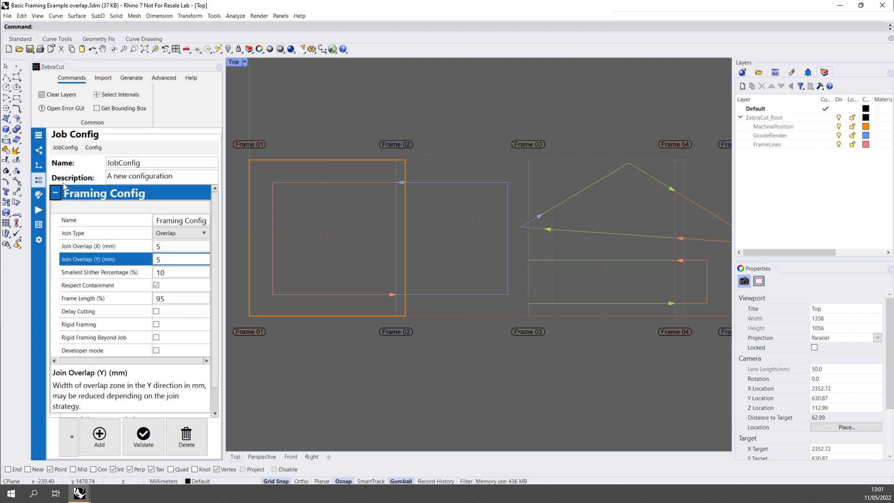
pyautogui.click(55, 194)
pyautogui.click(55, 195)
pyautogui.click(55, 194)
pyautogui.click(55, 194)
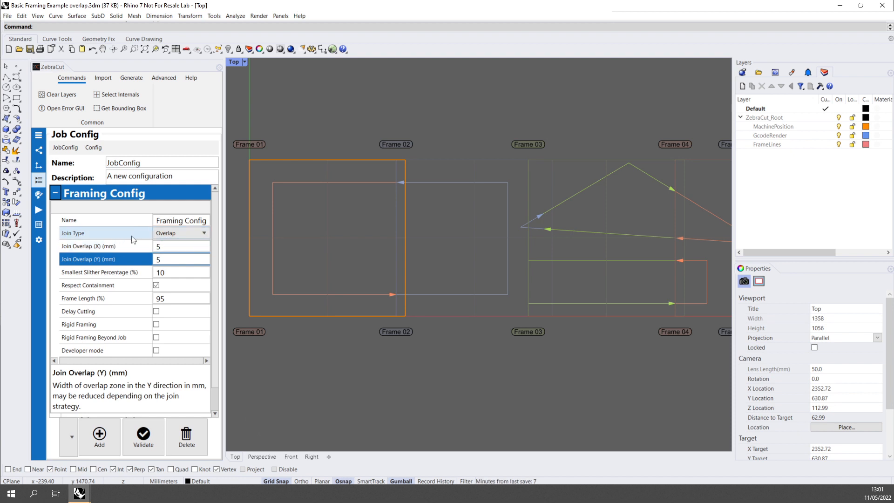
# Step: Set Join Overlap (X) to 50 mm in the framing settings and regenerate the precise gCode preview
pyautogui.click(184, 236)
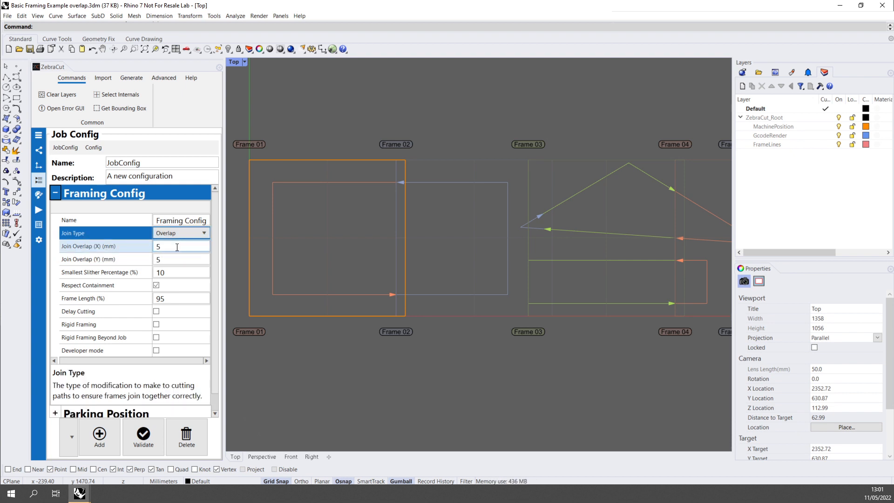
pyautogui.click(177, 247)
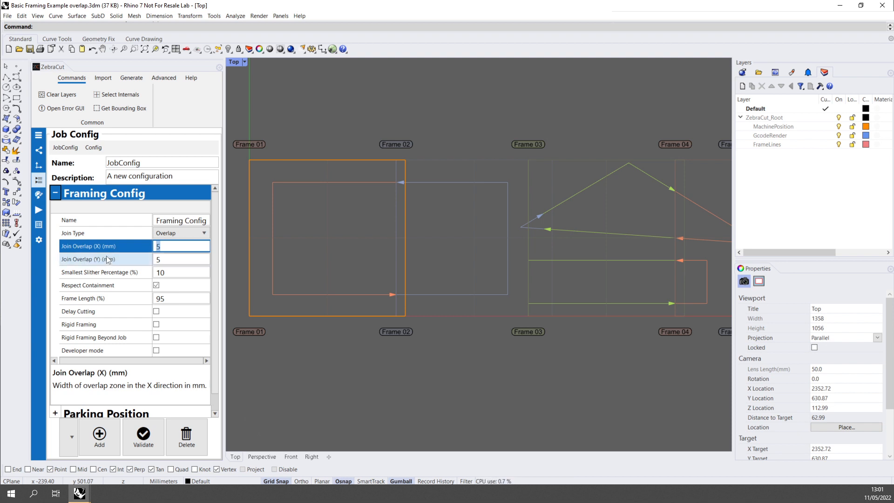
pyautogui.write('50')
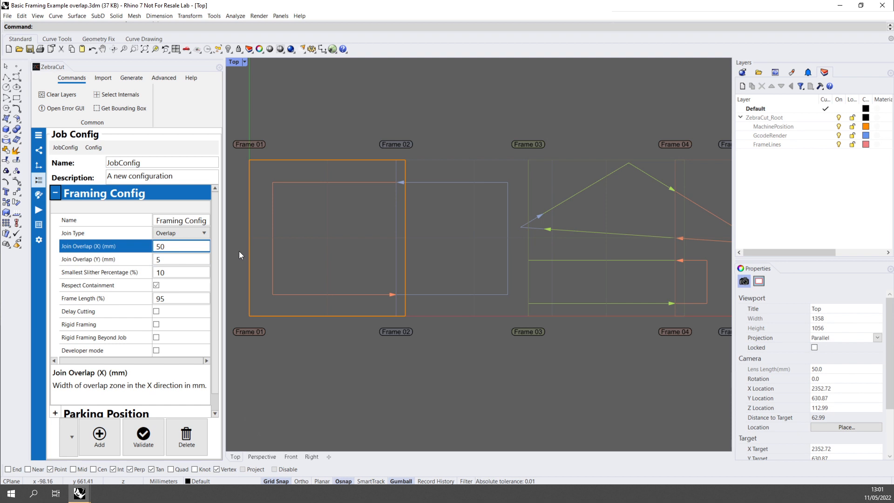
pyautogui.click(170, 258)
pyautogui.click(39, 210)
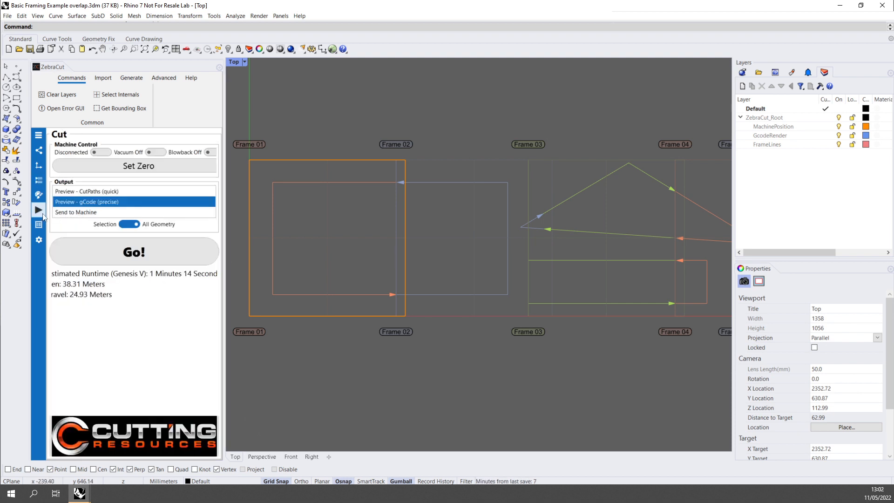
pyautogui.click(104, 249)
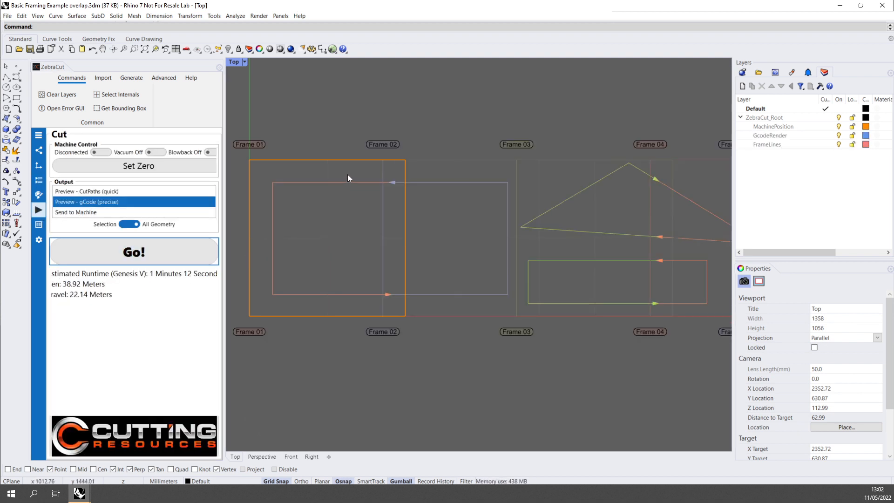
# Step: Examine the overlapping cut paths where frames join on the large rectangle's upper edge and the triangle's sloping edge
pyautogui.scroll(8, 336, 175)
pyautogui.scroll(4, 416, 182)
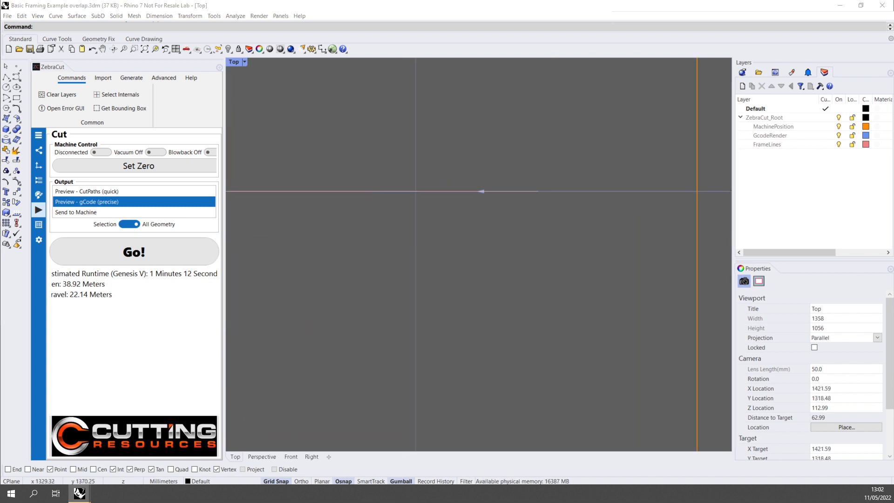
pyautogui.click(535, 191)
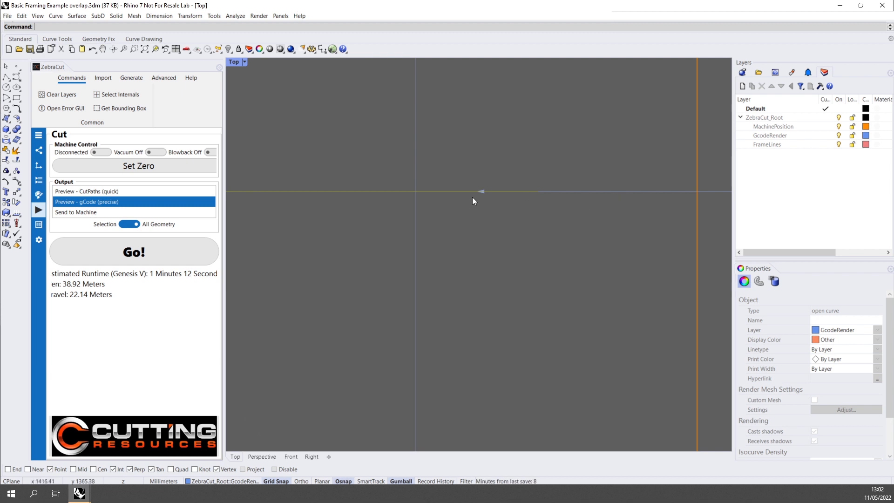
pyautogui.scroll(-2, 473, 246)
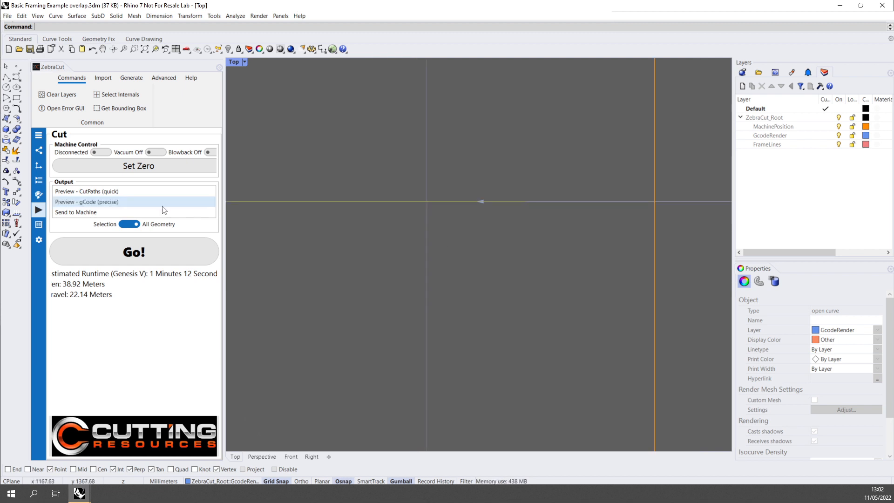
pyautogui.click(82, 201)
pyautogui.click(38, 180)
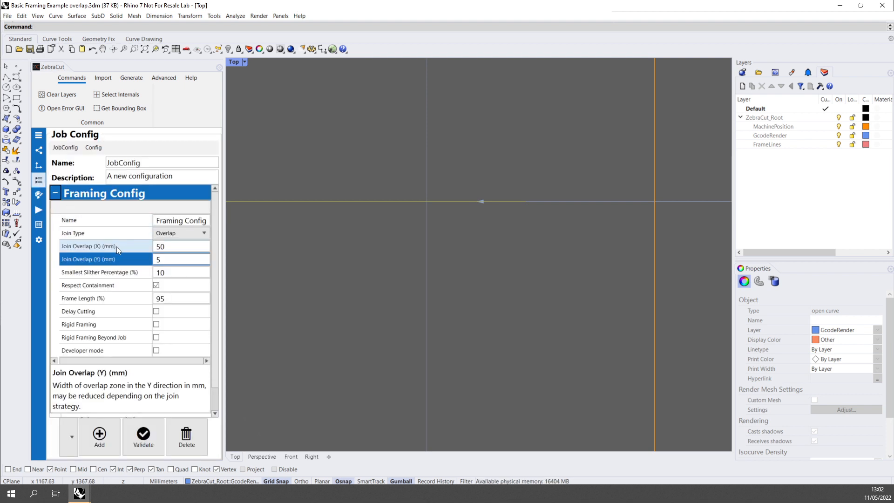
pyautogui.click(168, 247)
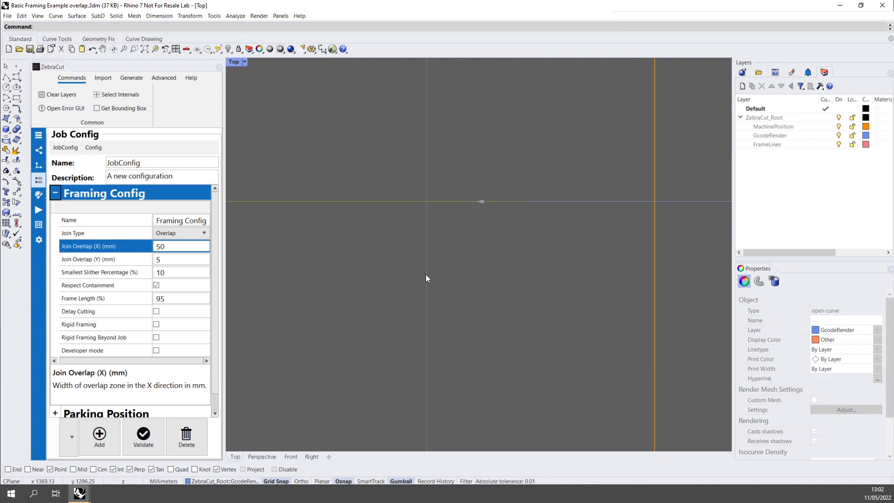
pyautogui.scroll(-6, 426, 278)
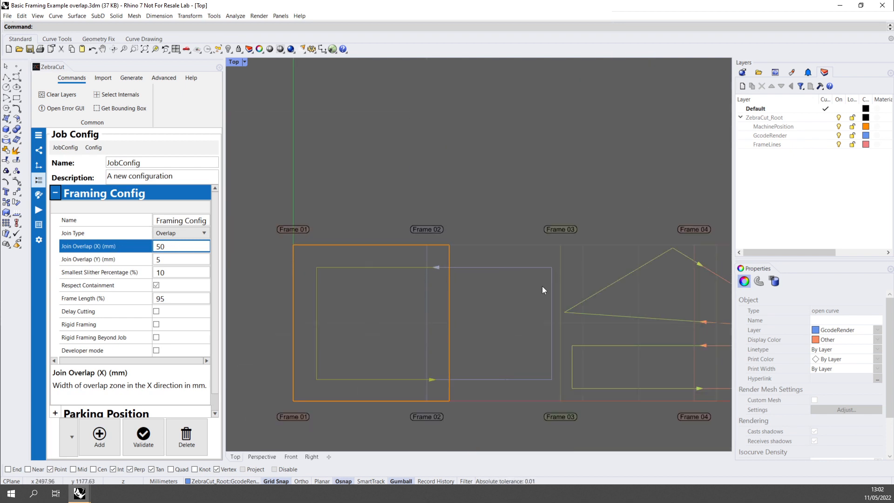
pyautogui.moveTo(652, 299); pyautogui.dragTo(572, 299, button='right')
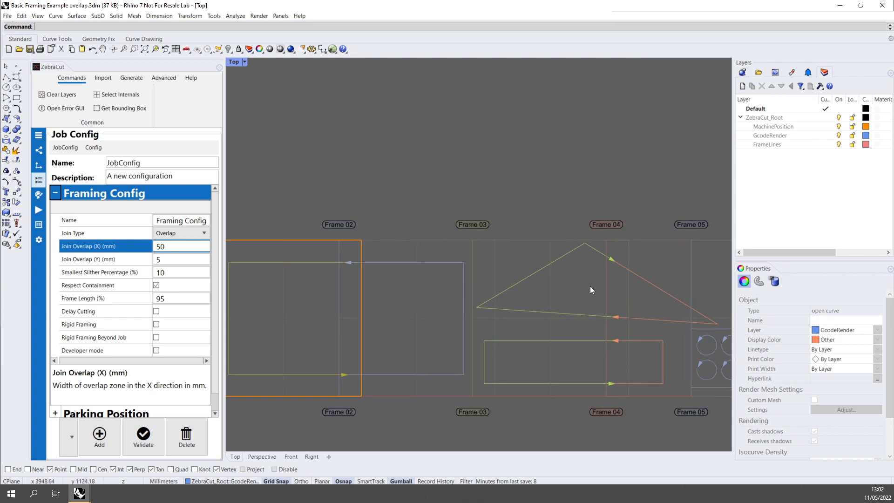
pyautogui.scroll(10, 623, 261)
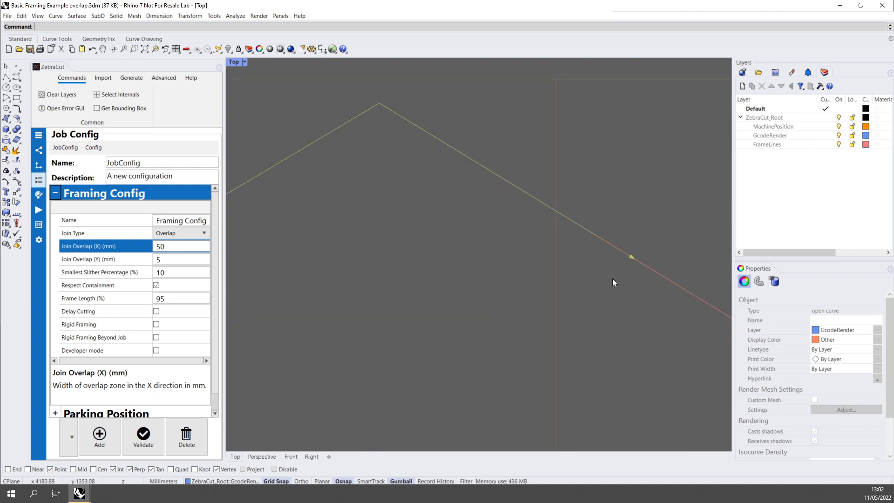
pyautogui.moveTo(612, 283); pyautogui.dragTo(531, 287, button='right')
# Step: Set the framing Join Type to Arcs with a join overlap of 25 mm in both X and Y
pyautogui.click(144, 247)
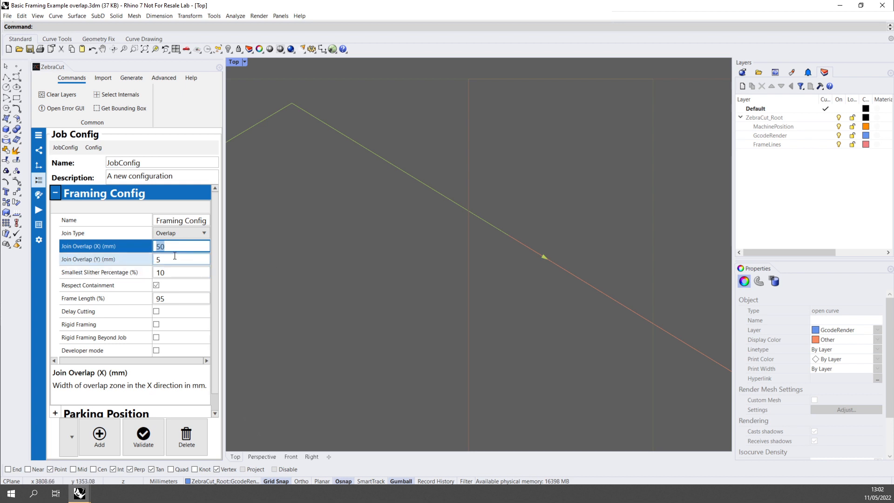
pyautogui.click(186, 232)
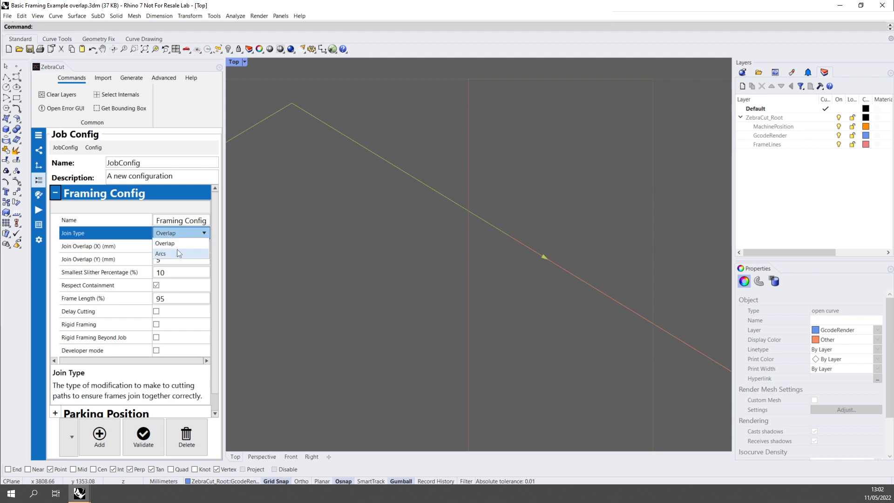
pyautogui.click(177, 251)
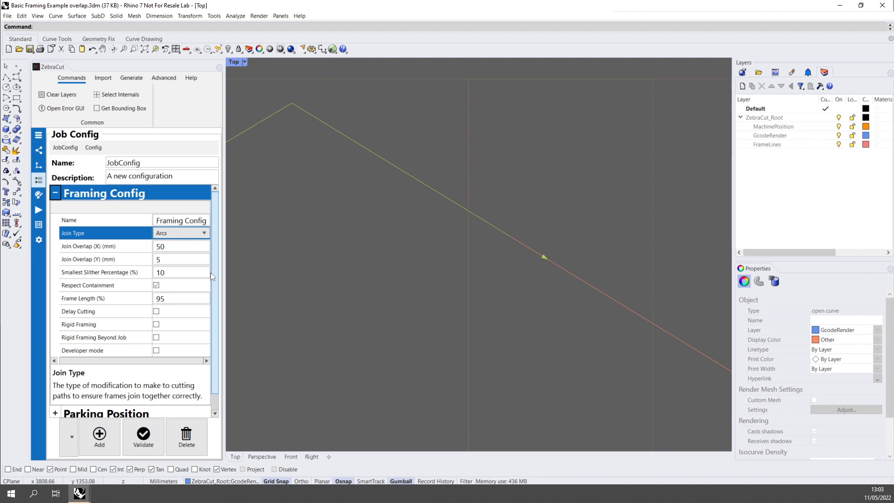
pyautogui.click(171, 250)
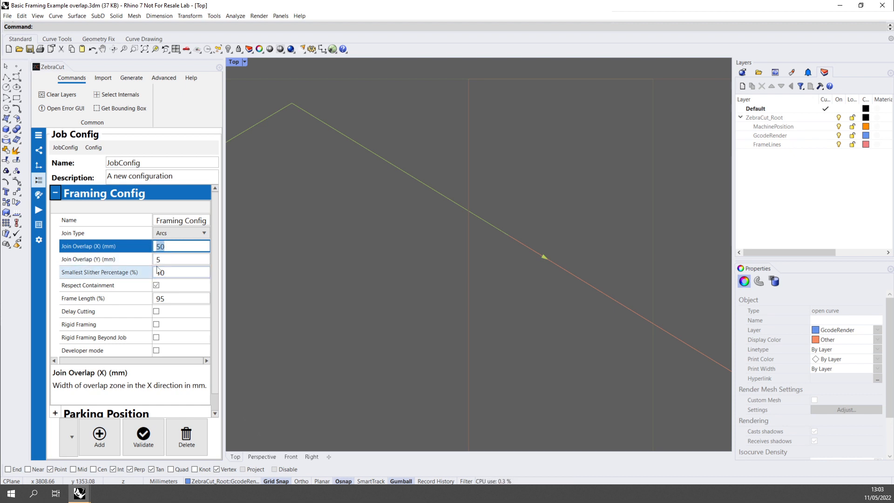
pyautogui.write('25')
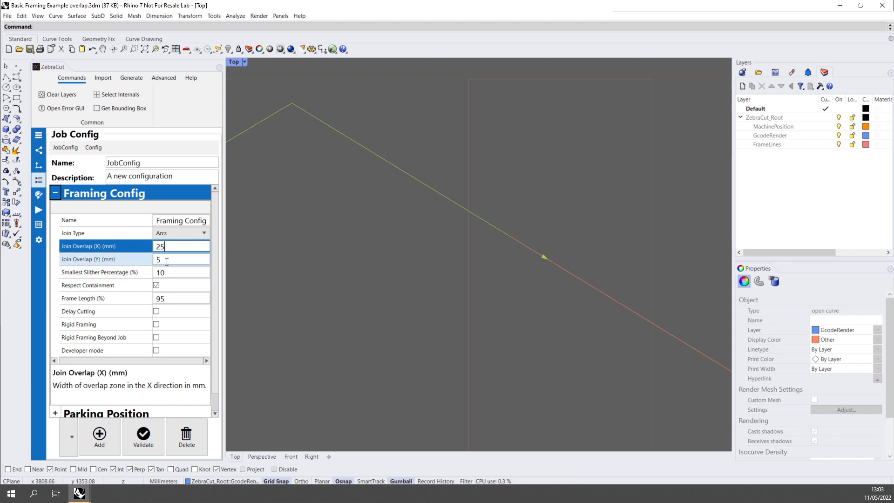
pyautogui.press('Tab')
pyautogui.write('25')
pyautogui.click(169, 250)
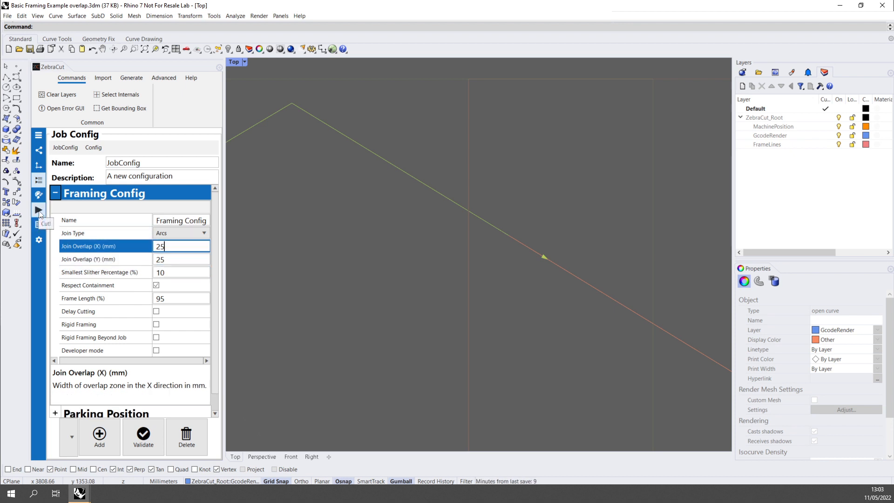
# Step: Regenerate the precise gCode preview and examine the arc join on the triangle's sloping edge
pyautogui.click(38, 210)
pyautogui.click(155, 264)
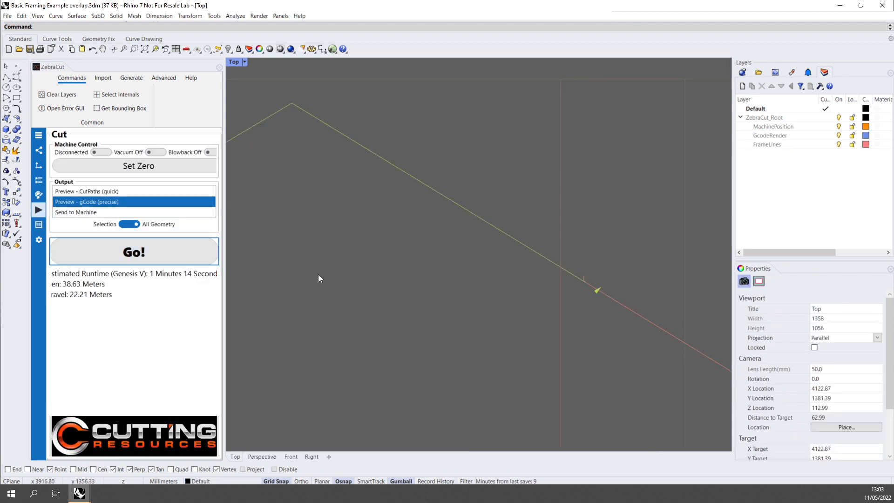
pyautogui.moveTo(551, 299); pyautogui.dragTo(488, 275, button='right')
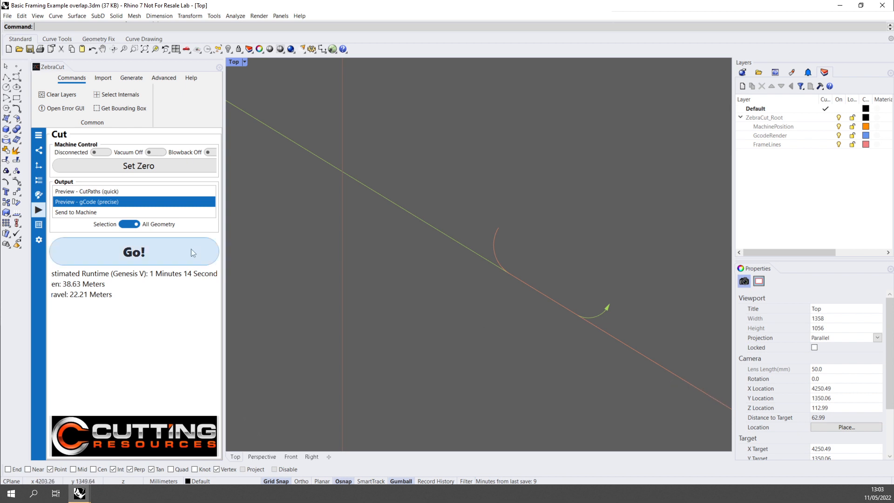
# Step: Switch the framing Join Type to Overlap and back to Arcs to compare the two options
pyautogui.click(40, 182)
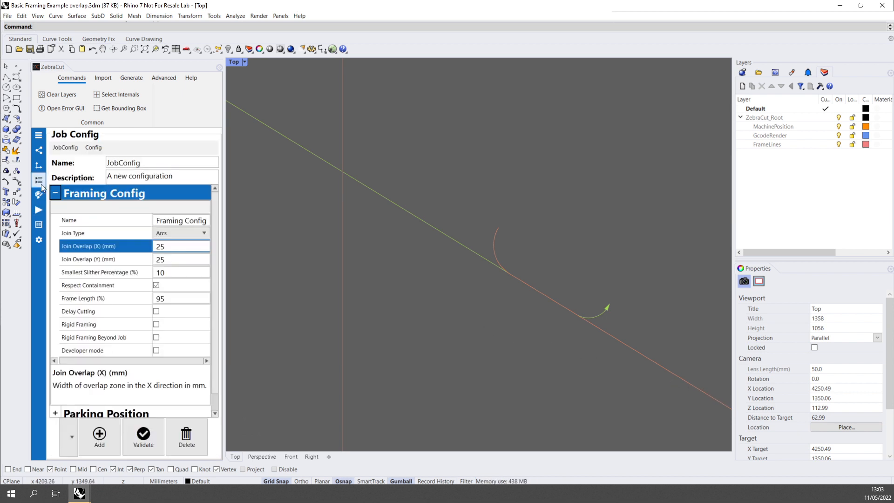
pyautogui.click(182, 232)
pyautogui.click(182, 233)
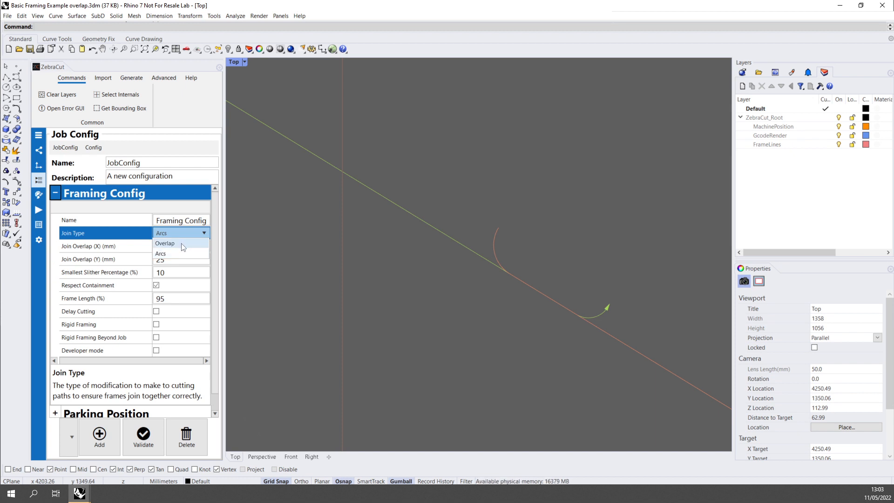
pyautogui.click(184, 246)
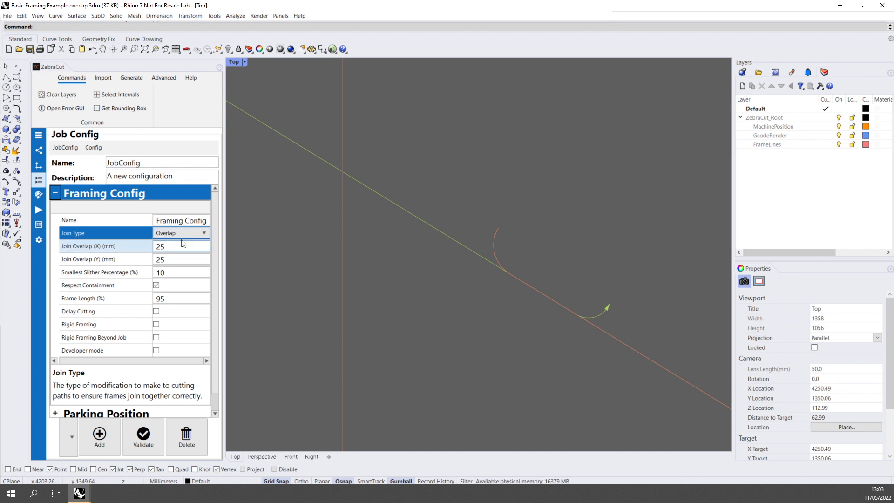
pyautogui.click(180, 234)
pyautogui.click(178, 253)
pyautogui.click(182, 233)
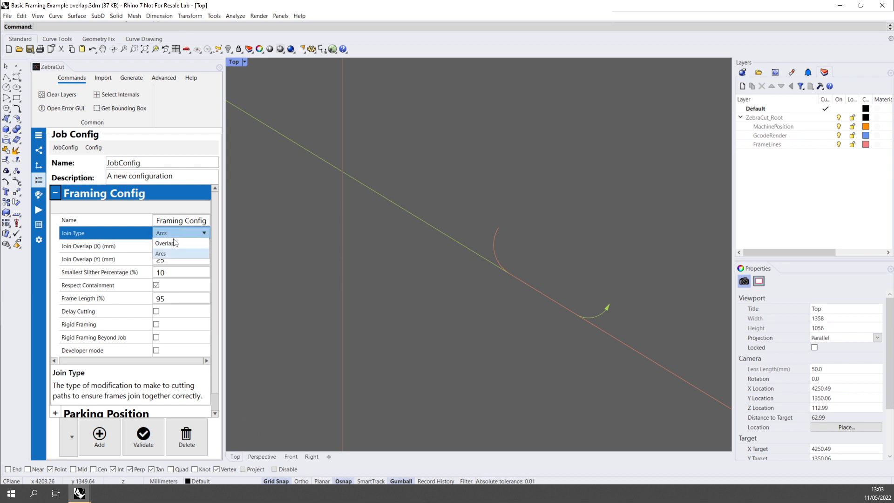
pyautogui.click(165, 244)
pyautogui.doubleClick(165, 244)
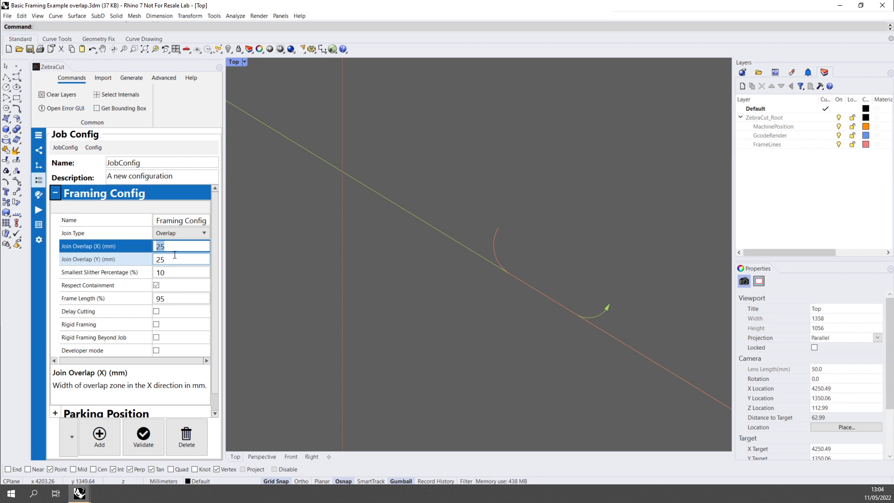
pyautogui.click(169, 235)
pyautogui.click(172, 237)
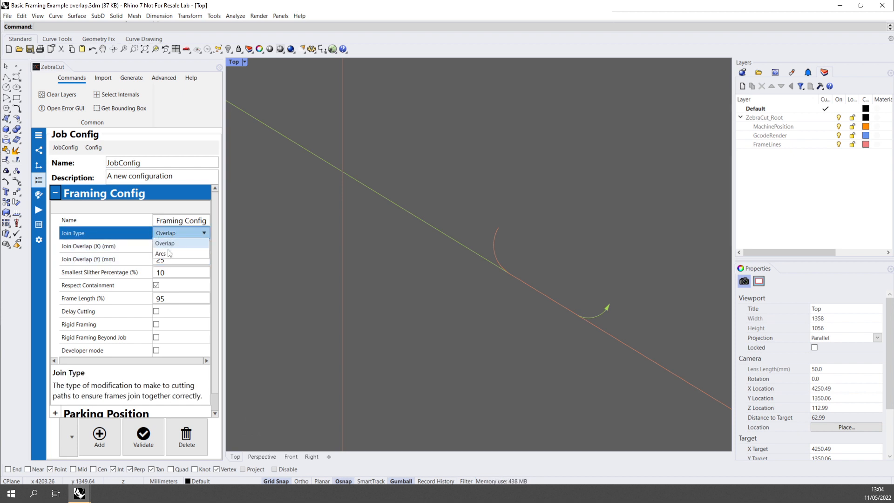
pyautogui.click(168, 255)
pyautogui.click(168, 259)
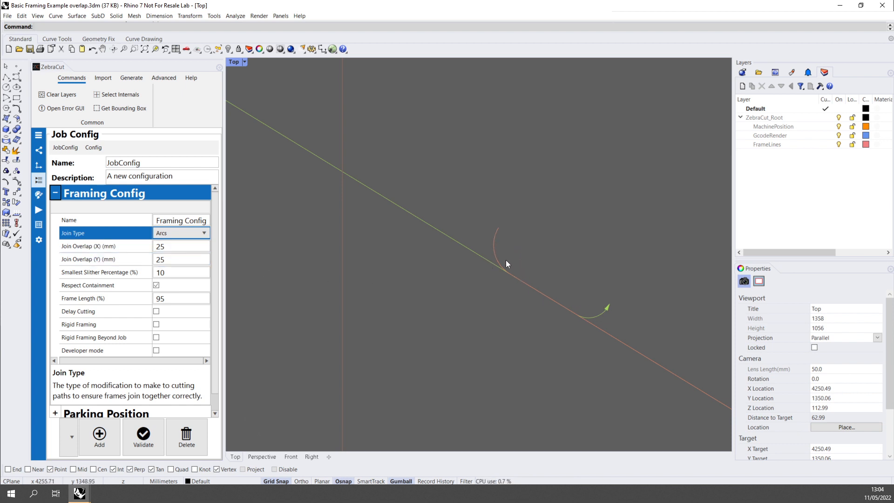
# Step: Examine the arc join on the large rectangle's upper edge at the Frame 02 boundary
pyautogui.scroll(-5, 478, 303)
pyautogui.moveTo(376, 326); pyautogui.dragTo(544, 284, button='right')
pyautogui.scroll(-4, 417, 318)
pyautogui.moveTo(355, 342); pyautogui.dragTo(576, 277, button='right')
pyautogui.scroll(-6, 344, 335)
pyautogui.moveTo(280, 335); pyautogui.dragTo(433, 301, button='right')
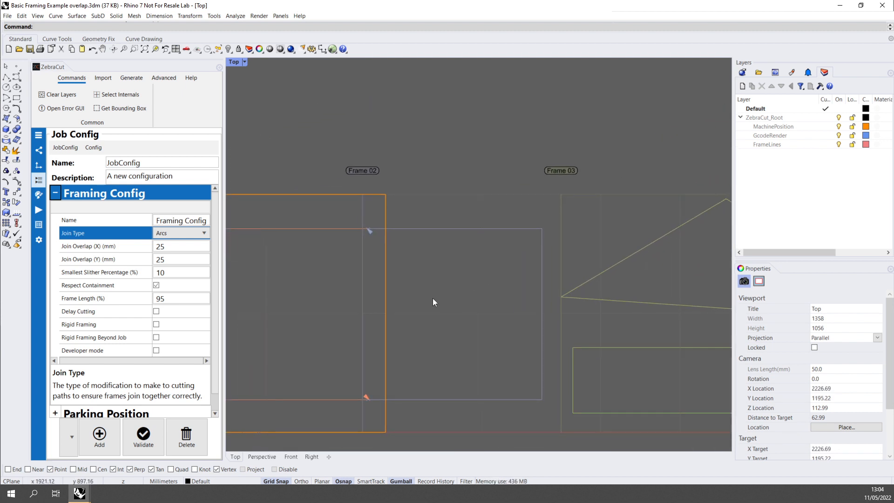
pyautogui.scroll(4, 368, 231)
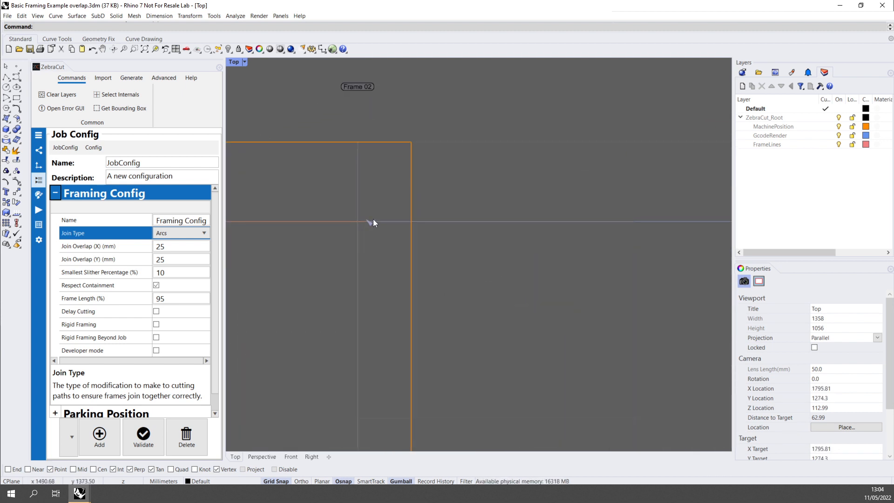